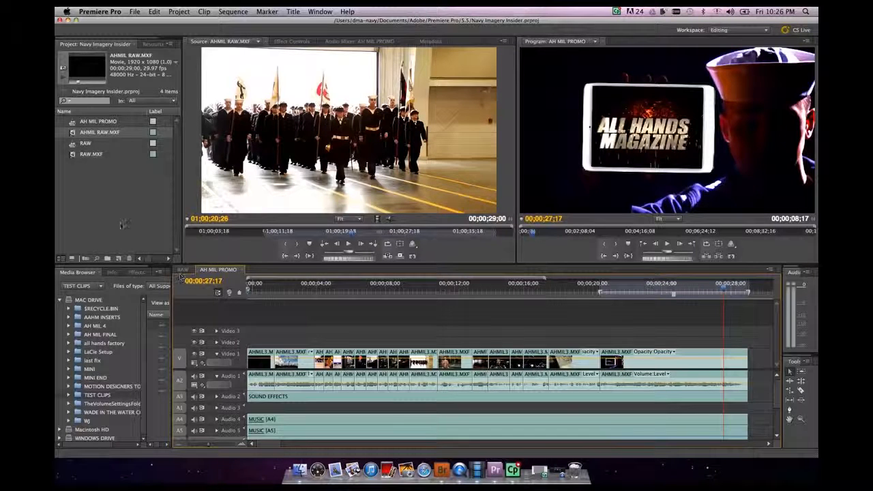
# Open the media export settings for the AH MIL PROMO sequence.
pyautogui.click(108, 211)
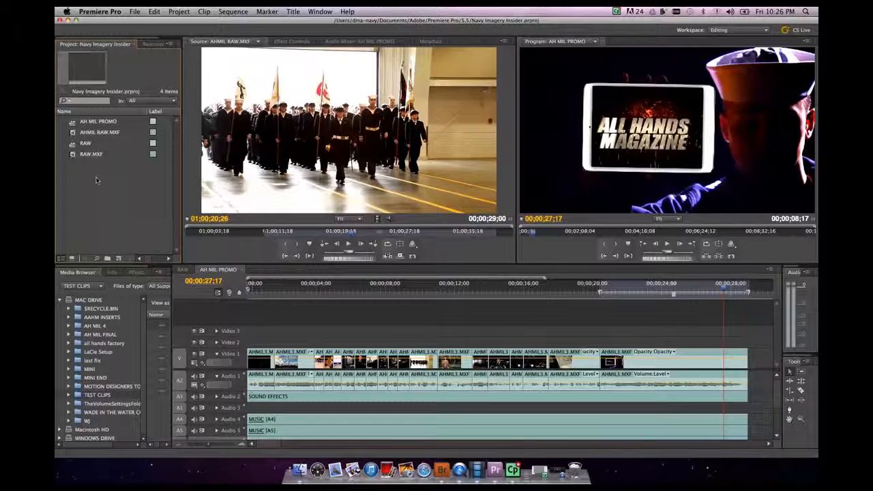
pyautogui.click(71, 122)
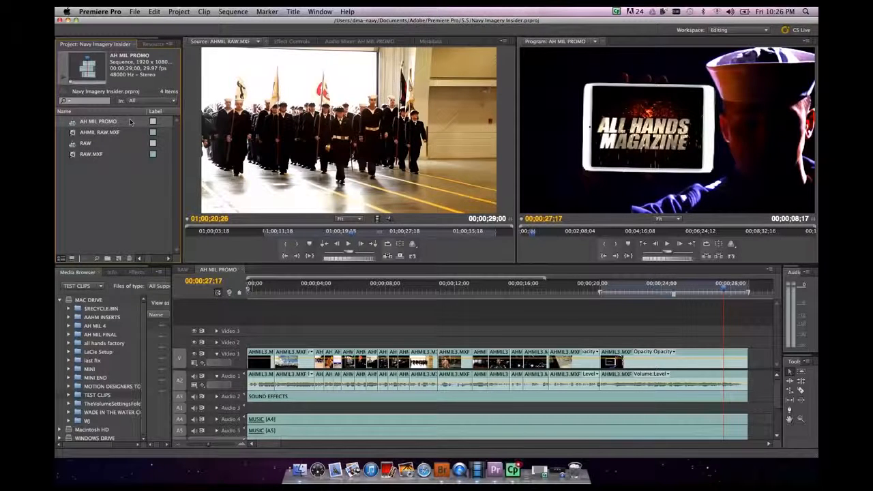
pyautogui.click(135, 12)
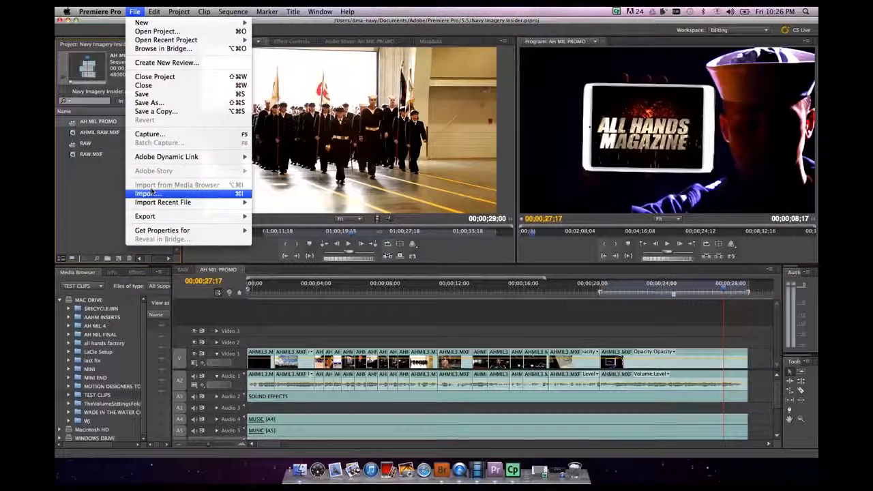
pyautogui.moveTo(156, 215)
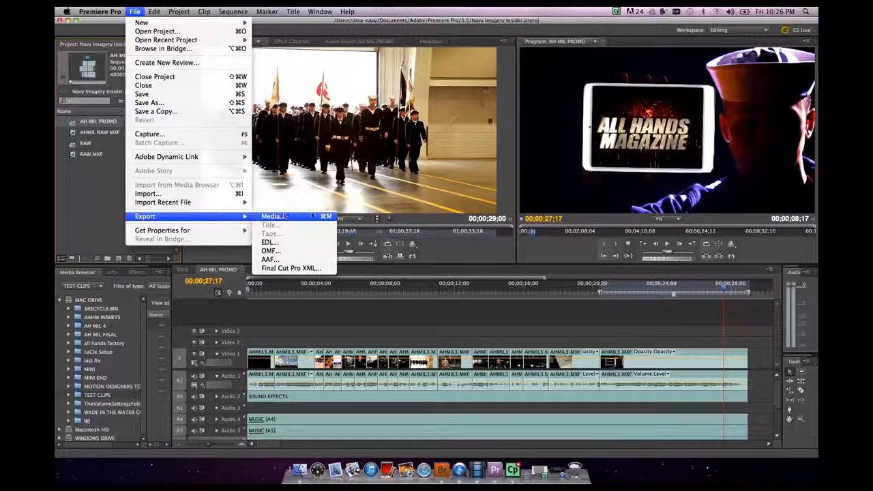
pyautogui.click(328, 217)
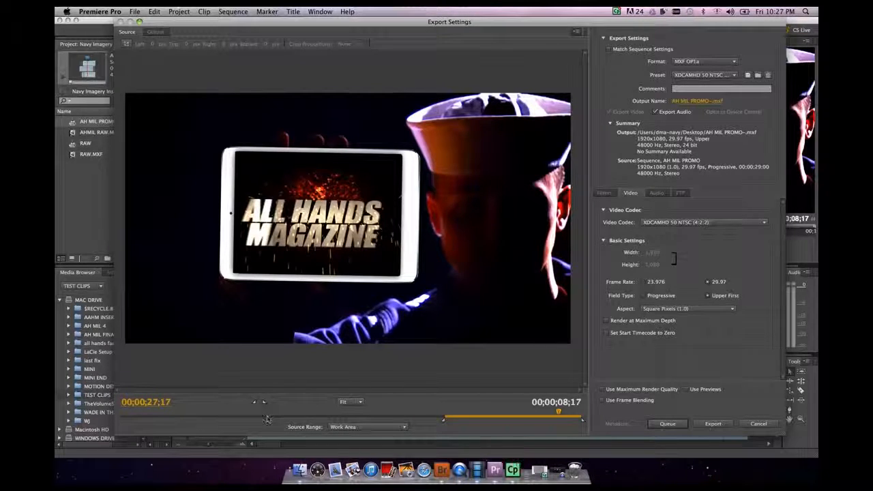
# Set a custom export range from the start of the sequence to 00;00;08;11.
pyautogui.moveTo(256, 414); pyautogui.dragTo(120, 413)
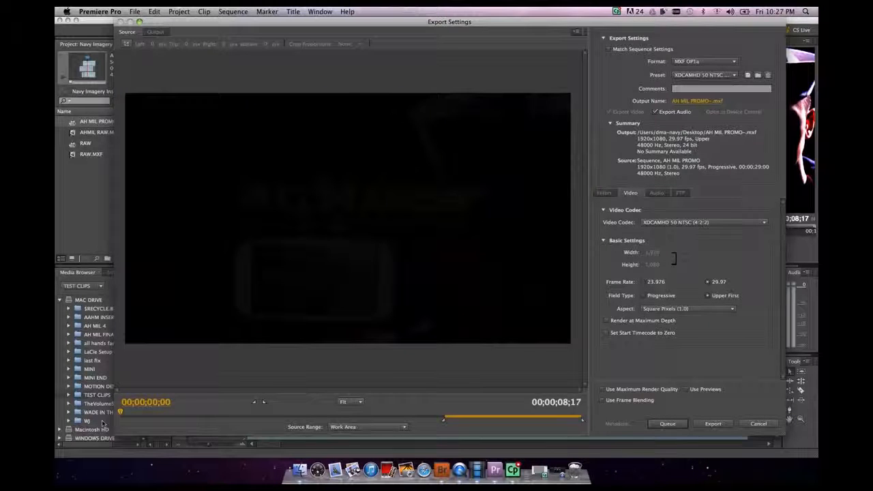
pyautogui.click(253, 405)
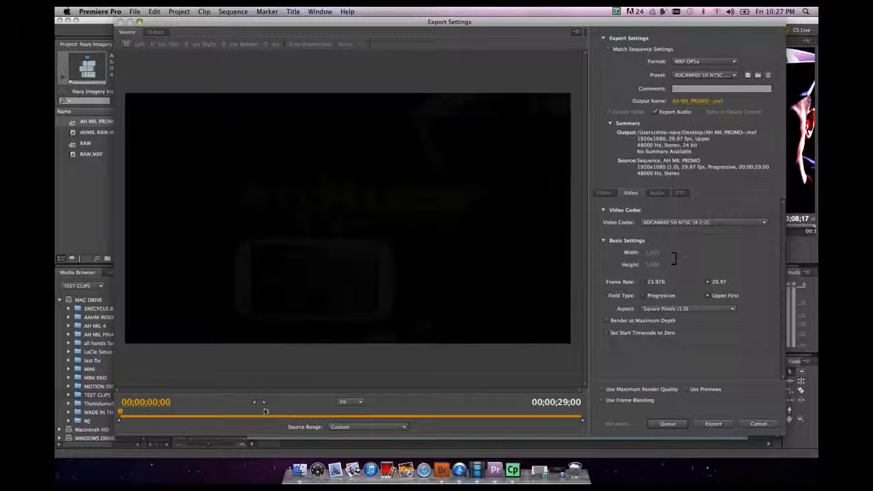
pyautogui.click(264, 411)
pyautogui.press('Left')
pyautogui.press('Left')
pyautogui.press('Left')
pyautogui.press('Left')
pyautogui.press('Left')
pyautogui.press('Left')
pyautogui.press('Left')
pyautogui.press('Left')
pyautogui.press('Left')
pyautogui.press('Left')
pyautogui.press('Left')
pyautogui.press('Left')
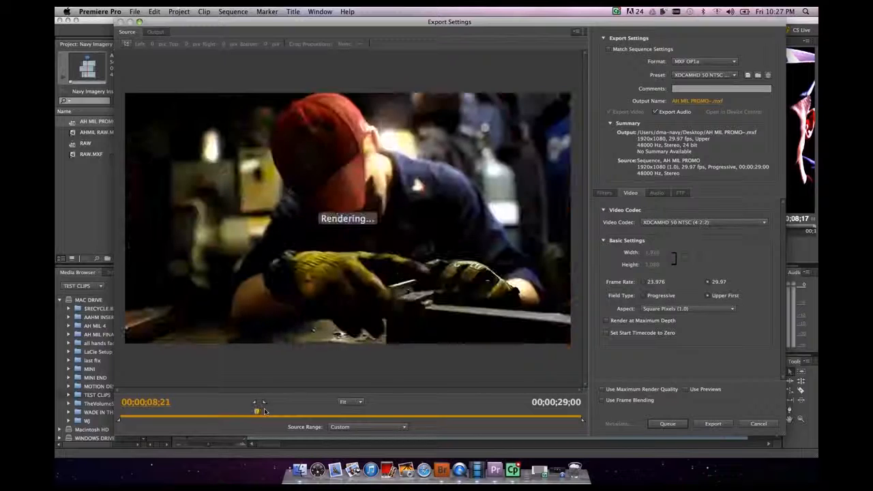
pyautogui.press('Left')
pyautogui.press('Left')
pyautogui.press('Left')
pyautogui.press('Left')
pyautogui.press('Left')
pyautogui.press('Left')
pyautogui.press('Left')
pyautogui.press('Left')
pyautogui.press('Left')
pyautogui.press('Left')
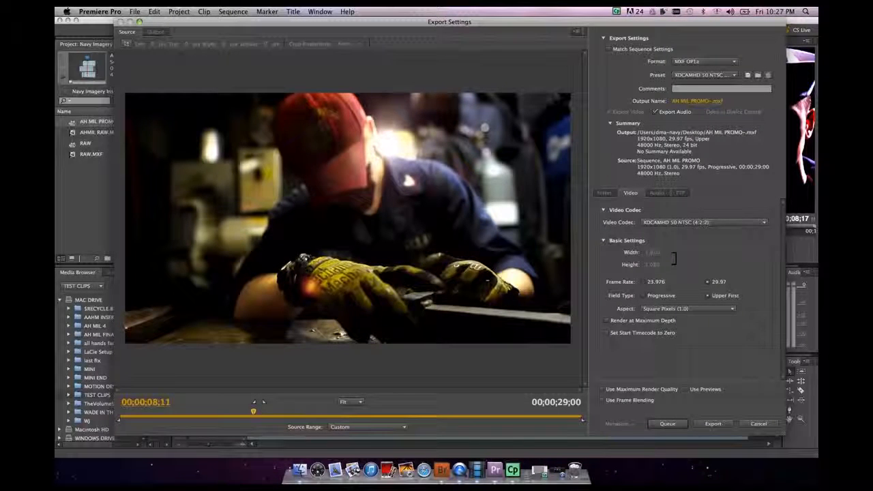
pyautogui.press('o')
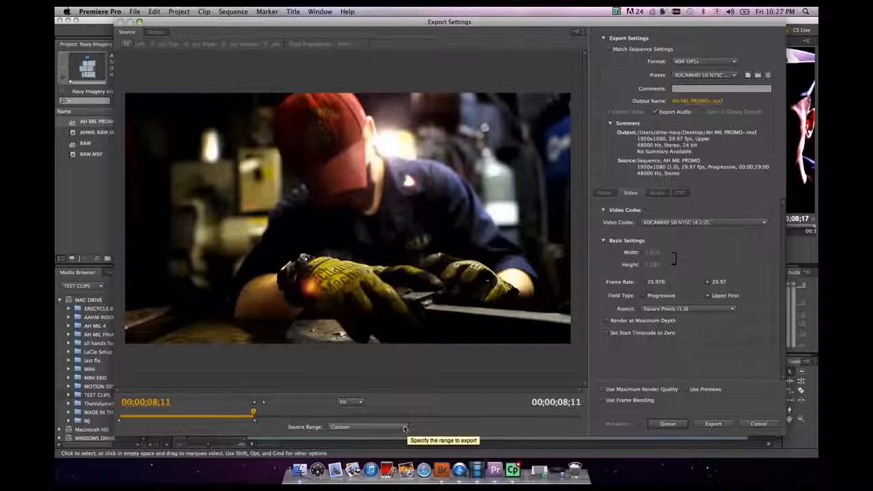
# Set the export source range to Entire Sequence.
pyautogui.click(405, 428)
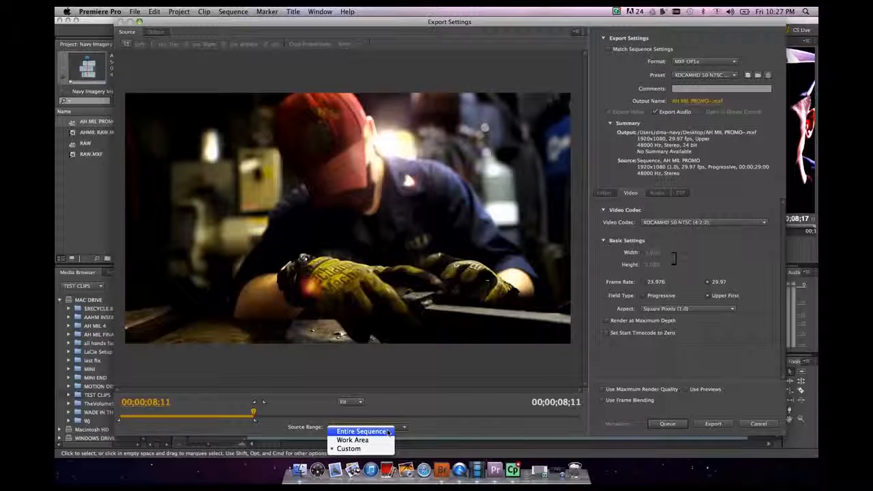
pyautogui.click(388, 432)
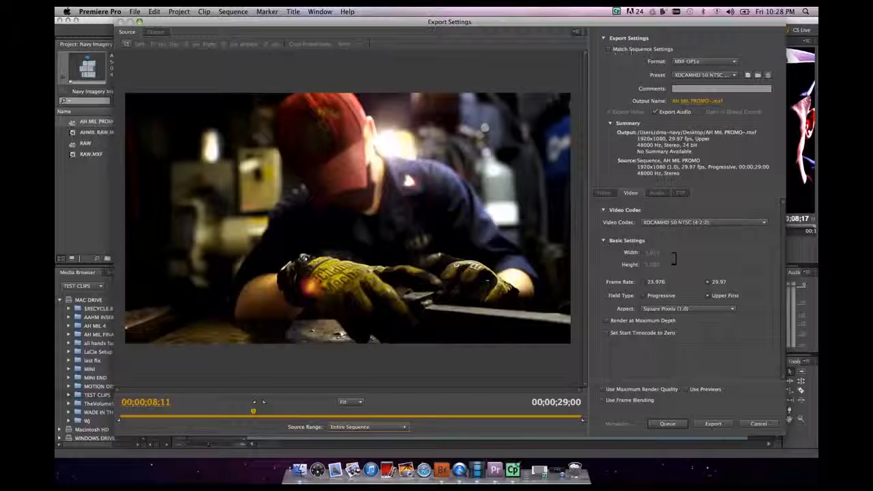
# Try the Match Sequence Settings option for the export and turn it back off.
pyautogui.click(608, 50)
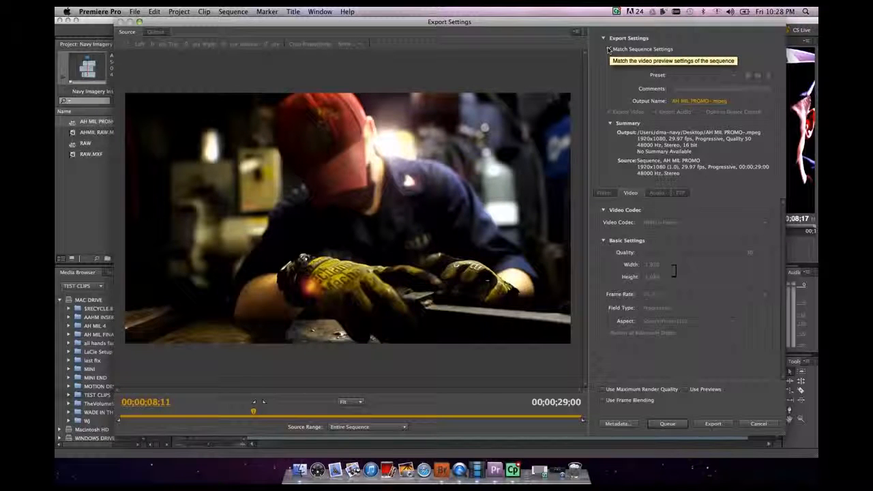
pyautogui.click(609, 50)
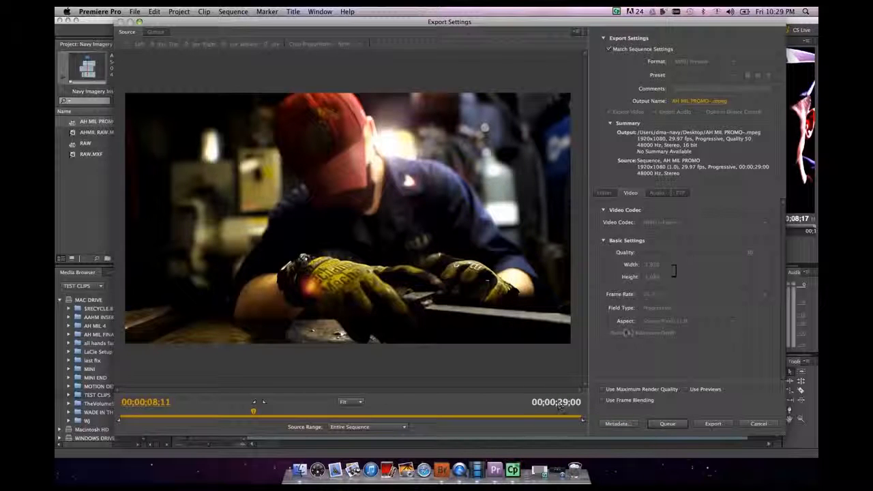
pyautogui.click(609, 50)
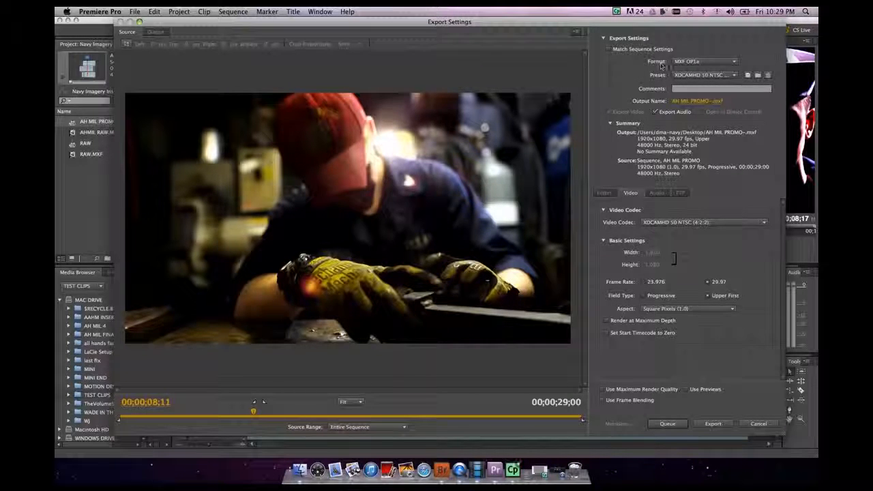
# Set the export format to H.264 with the HDTV 1080p 29.97 High Quality preset.
pyautogui.click(706, 62)
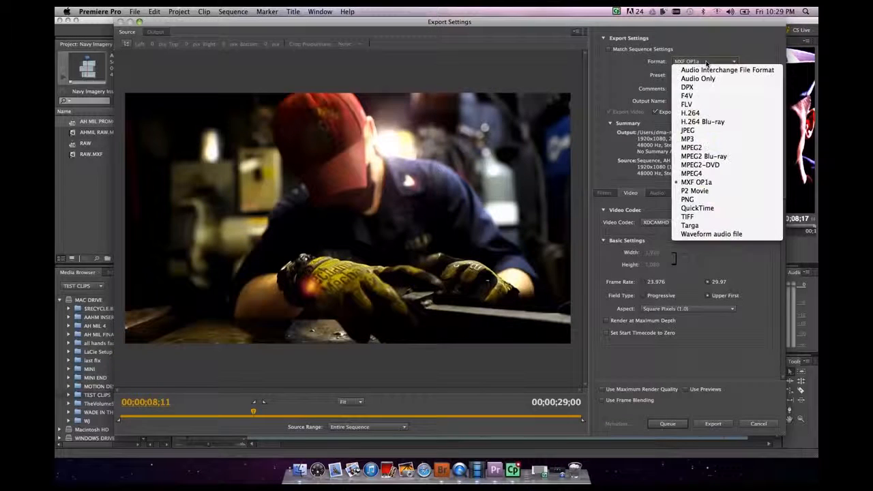
pyautogui.click(689, 113)
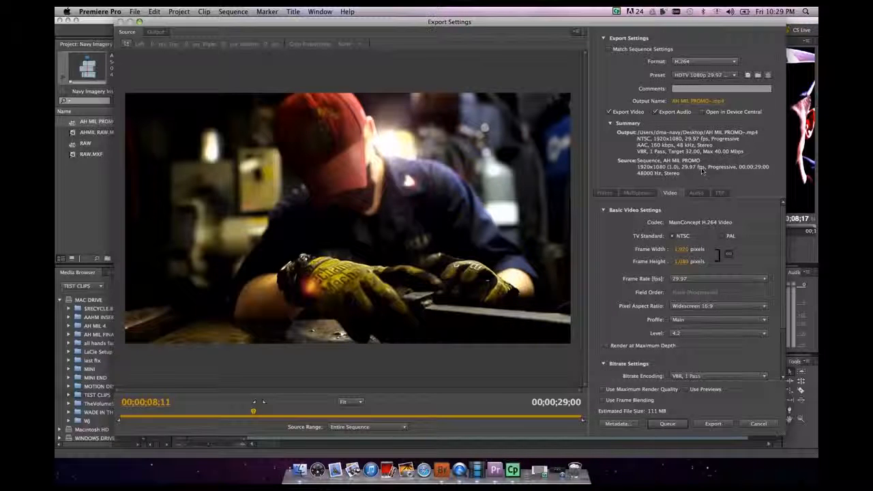
pyautogui.click(699, 75)
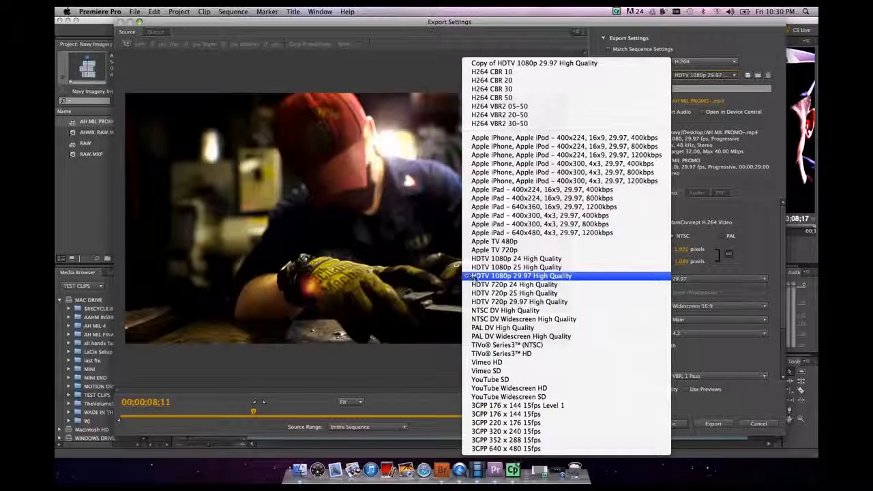
pyautogui.click(506, 276)
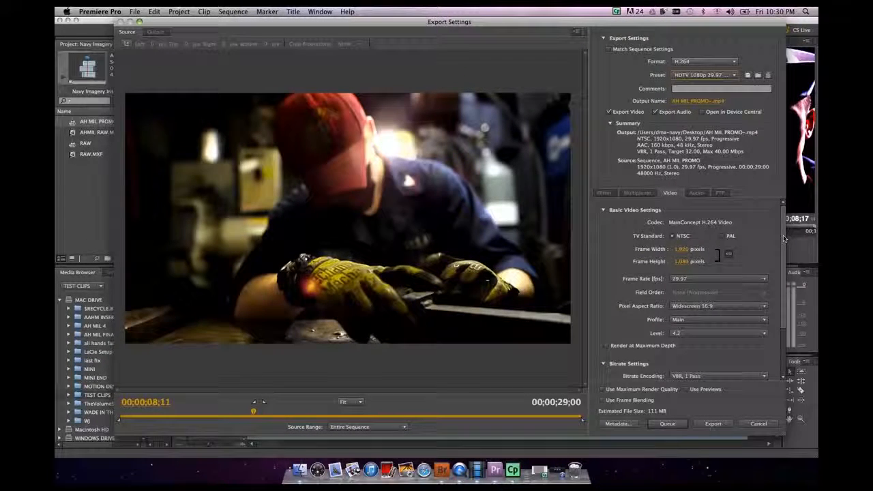
# Set the bitrate encoding to VBR, 2 Pass with a 10 Mbps target and a 50 Mbps maximum.
pyautogui.scroll(-3, 784, 238)
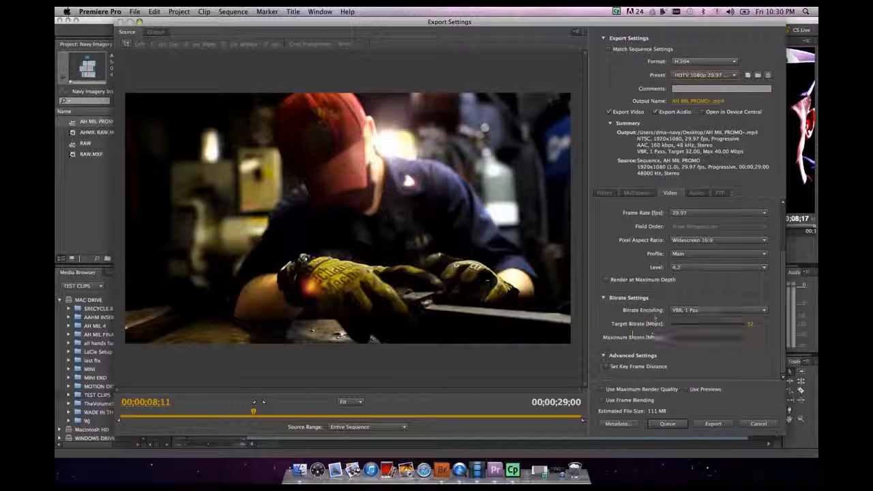
pyautogui.click(694, 311)
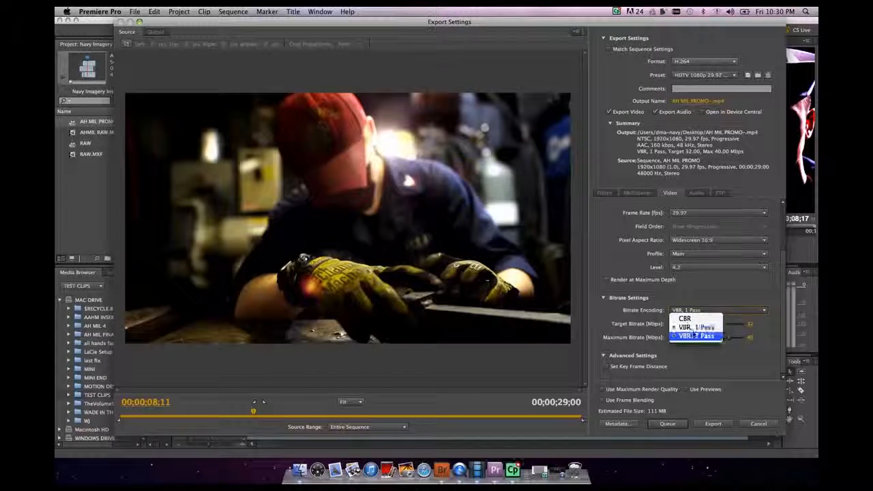
pyautogui.click(717, 337)
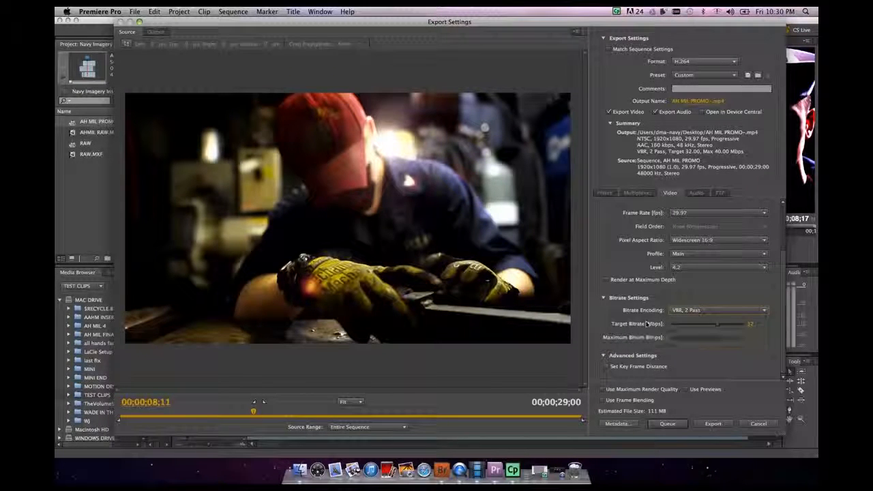
pyautogui.click(750, 325)
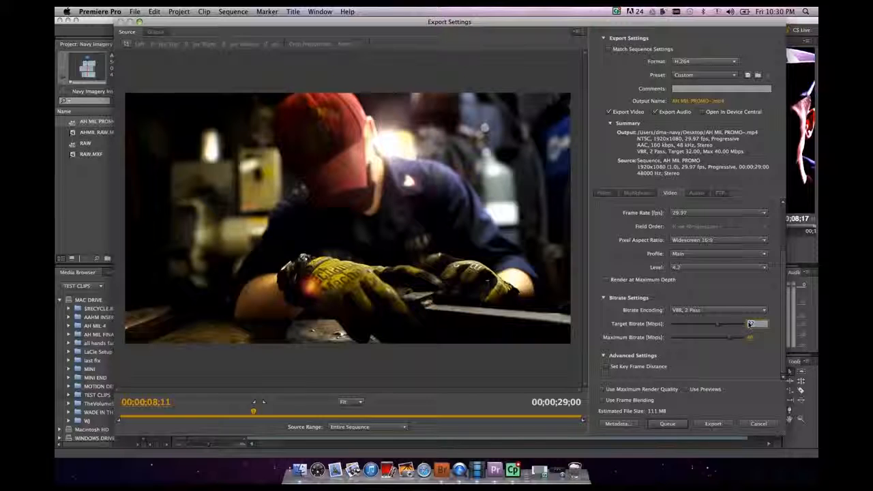
pyautogui.write('10')
pyautogui.click(749, 337)
pyautogui.write('50')
pyautogui.press('Return')
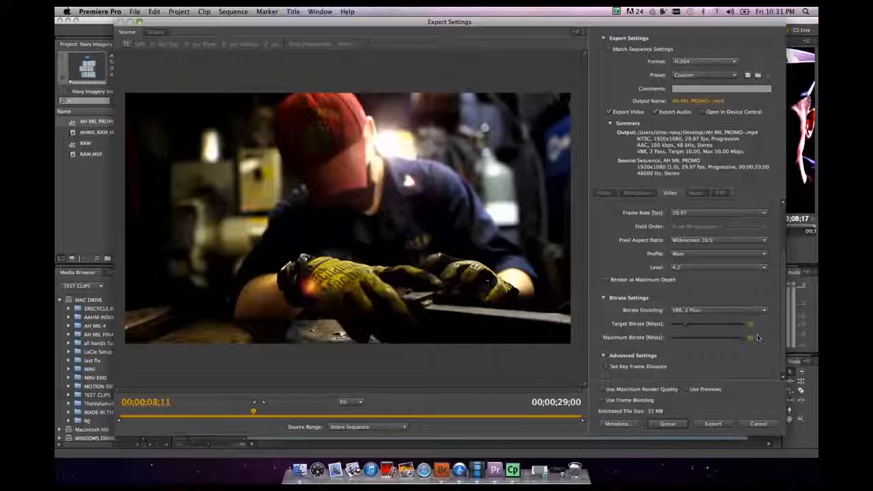
# Try the VBR, 1 Pass bitrate encoding, followed by CBR at 50 Mbps.
pyautogui.click(715, 311)
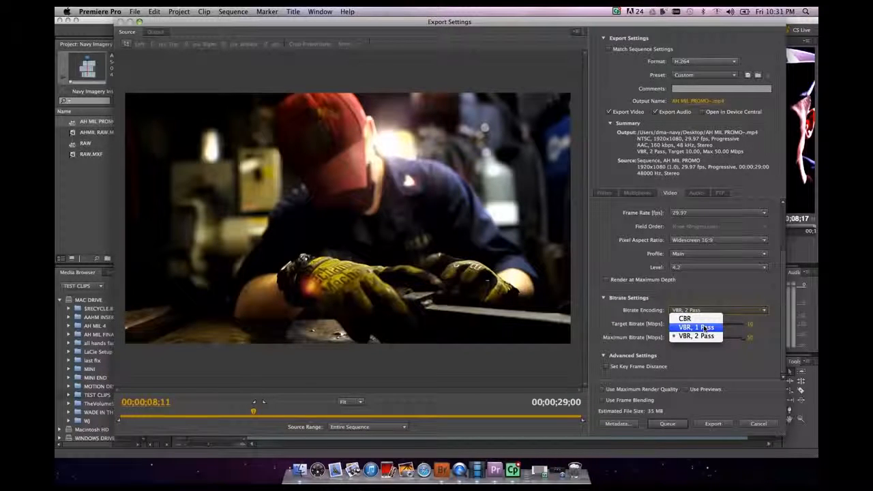
pyautogui.click(704, 328)
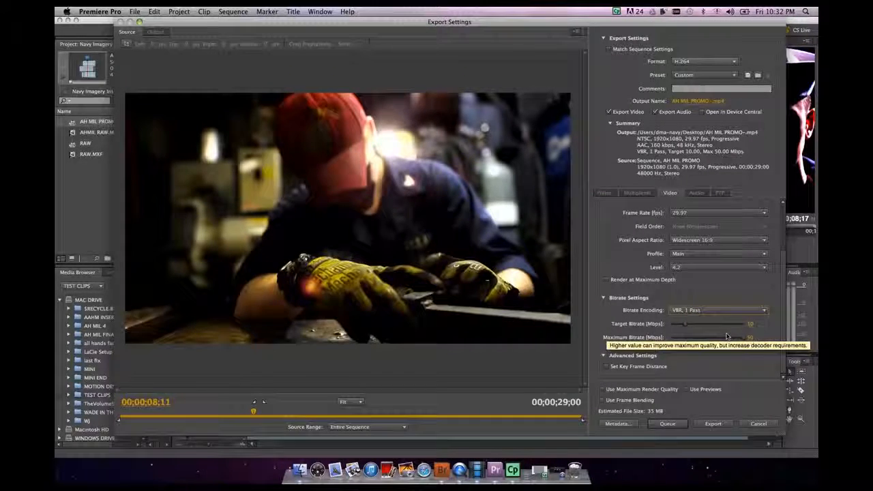
pyautogui.click(725, 311)
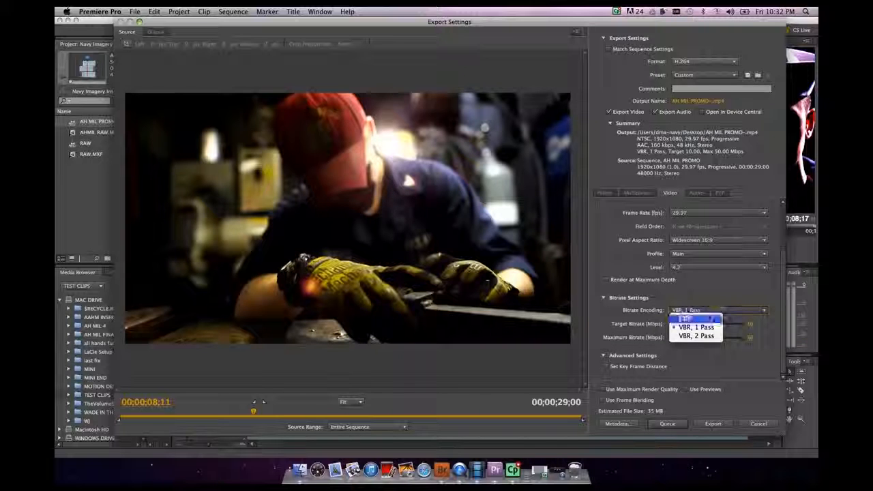
pyautogui.click(707, 319)
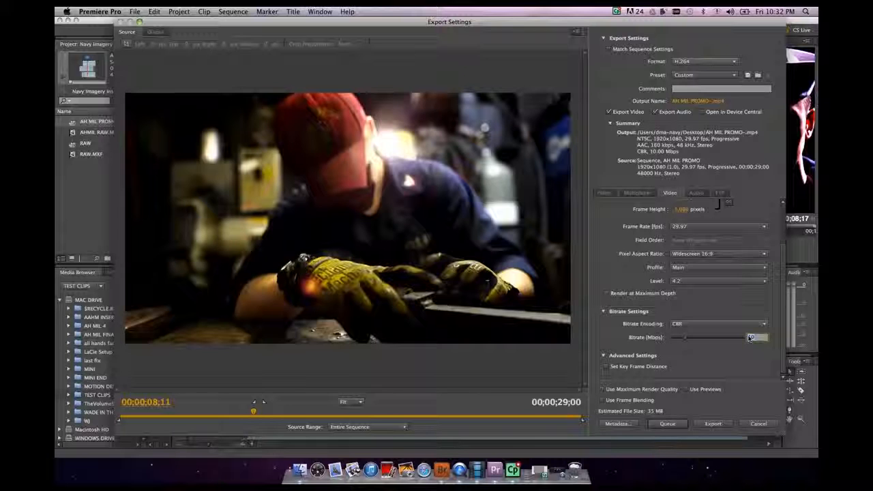
pyautogui.click(749, 337)
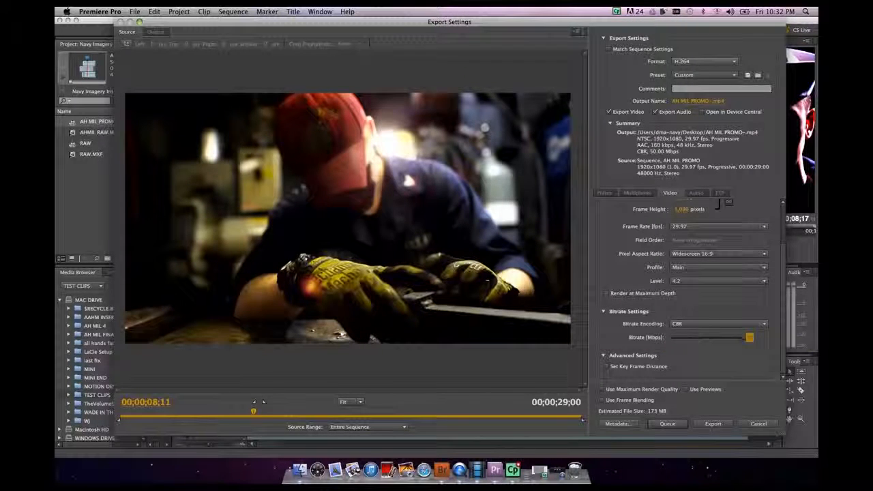
# Return the bitrate encoding to VBR, 2 Pass and set the target bitrate to 10 Mbps.
pyautogui.click(757, 325)
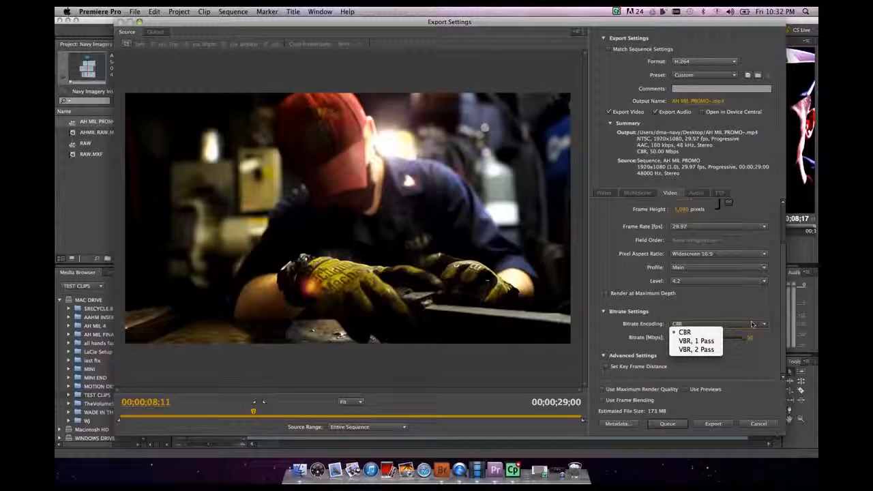
pyautogui.click(716, 349)
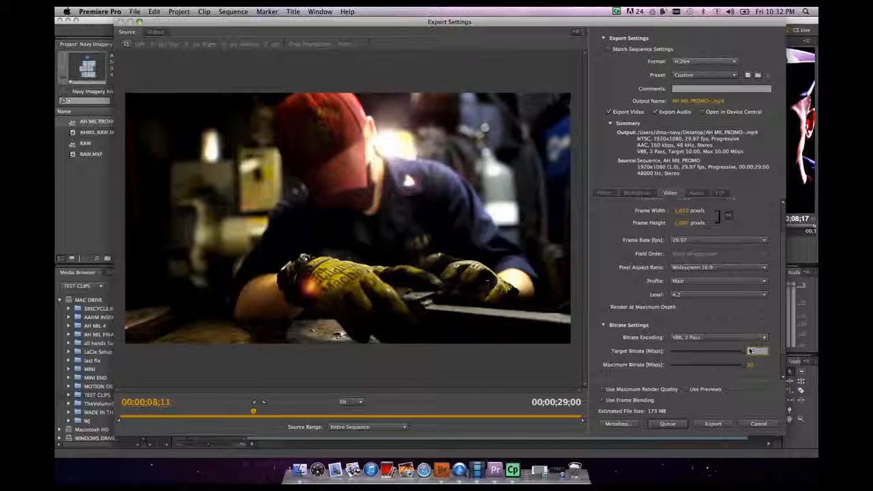
pyautogui.press('Return')
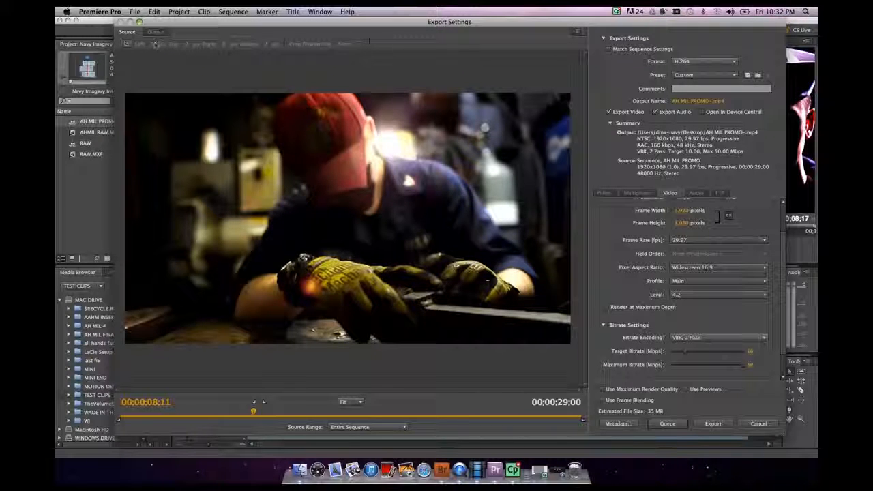
# Show the output preview and scrub through the sequence to check how the exported video looks.
pyautogui.click(156, 32)
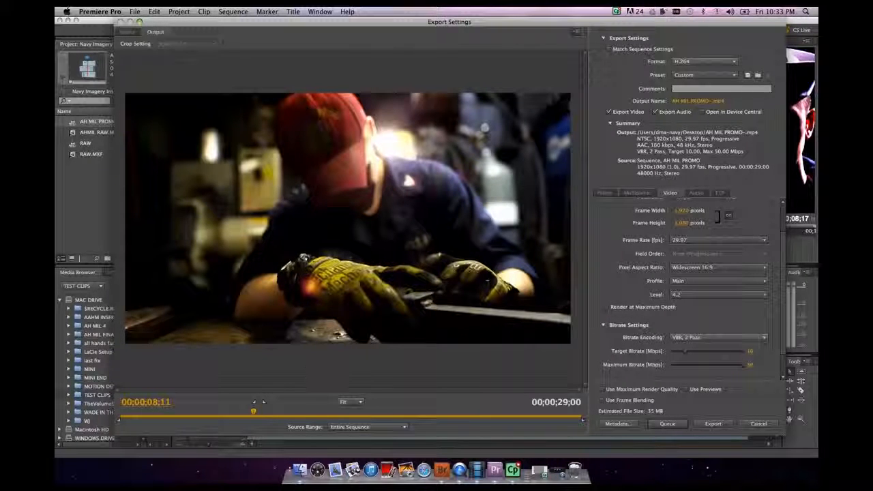
pyautogui.moveTo(253, 411); pyautogui.dragTo(398, 412)
pyautogui.moveTo(455, 410); pyautogui.dragTo(229, 414)
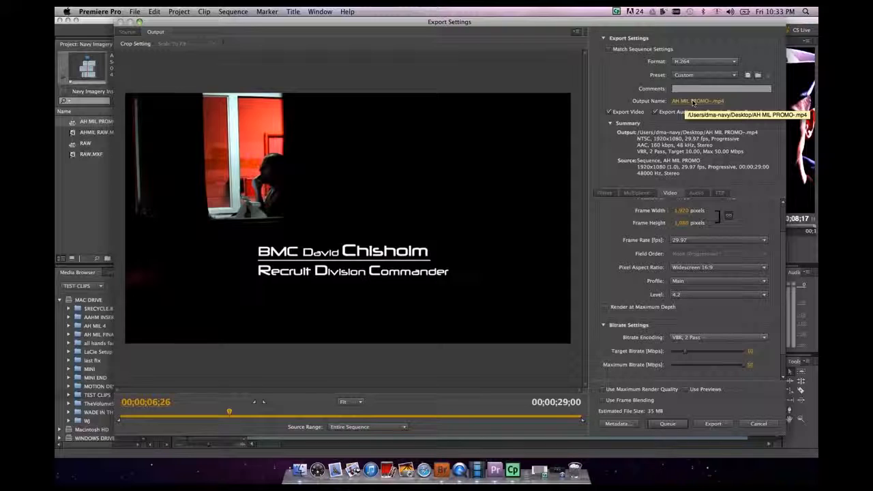
# Name the output file AH MIL PROMO FINAL and save it to the Desktop as an MP4 video file.
pyautogui.click(694, 102)
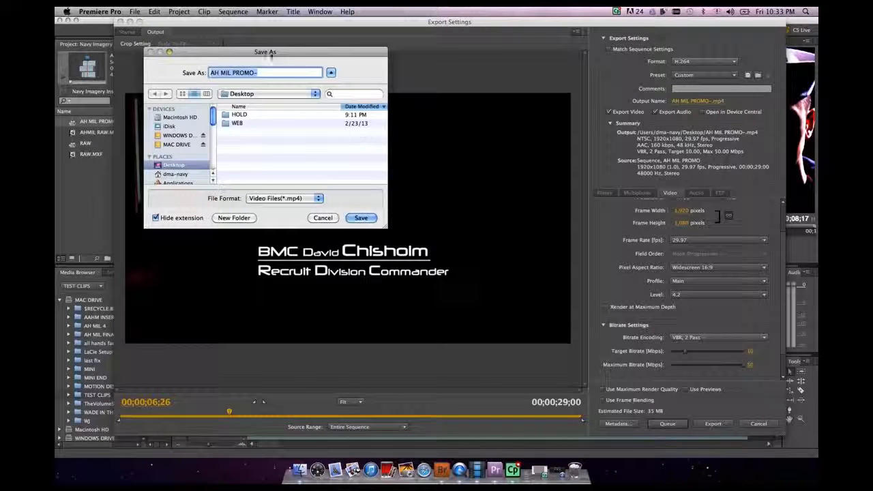
pyautogui.click(264, 72)
pyautogui.press('BackSpace')
pyautogui.write('FINAL')
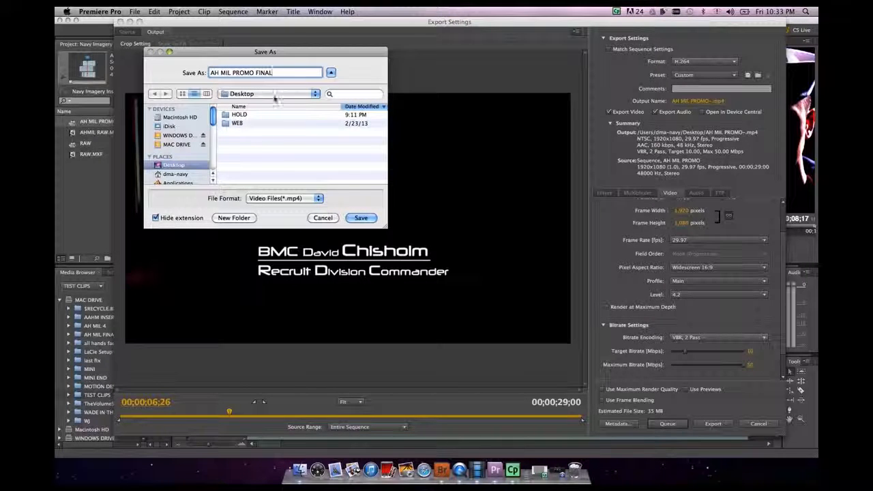
pyautogui.click(360, 218)
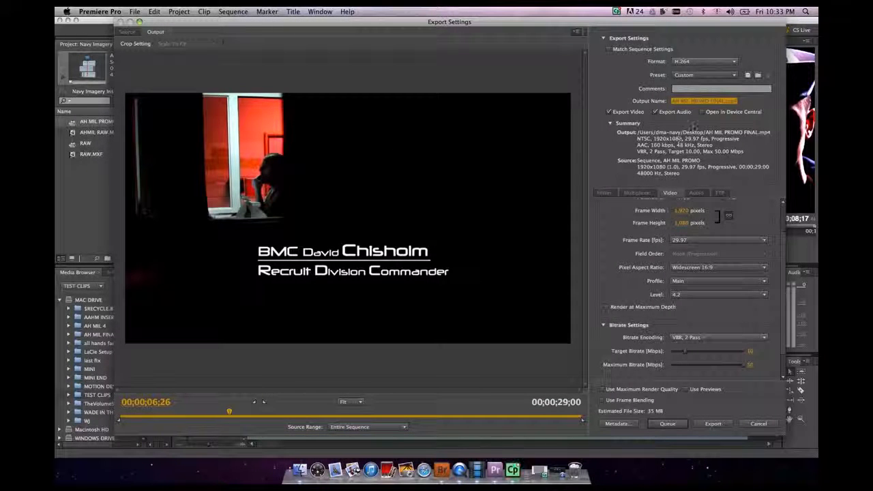
pyautogui.click(713, 423)
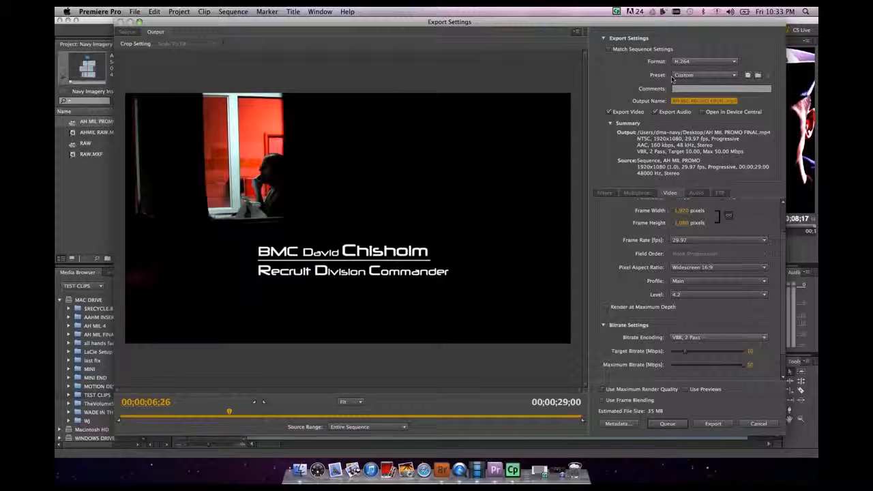
# Save the current export settings as a preset named H264 VBR2 10-50.
pyautogui.click(748, 75)
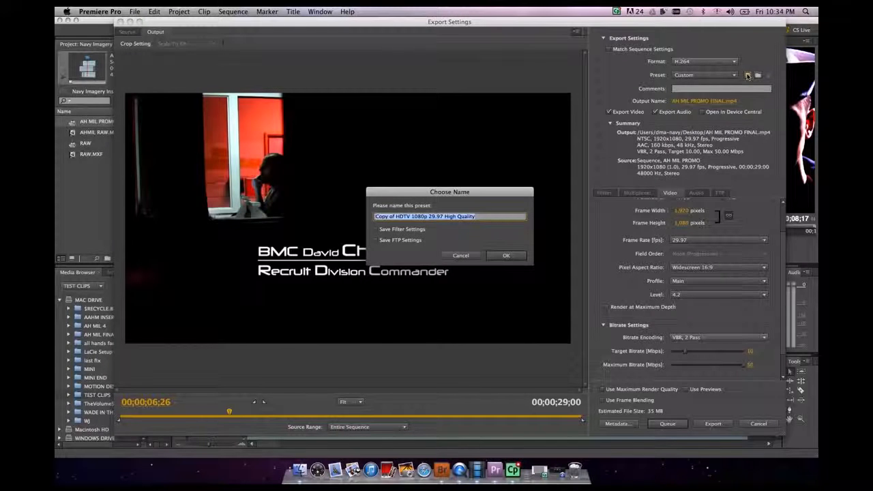
pyautogui.press('BackSpace')
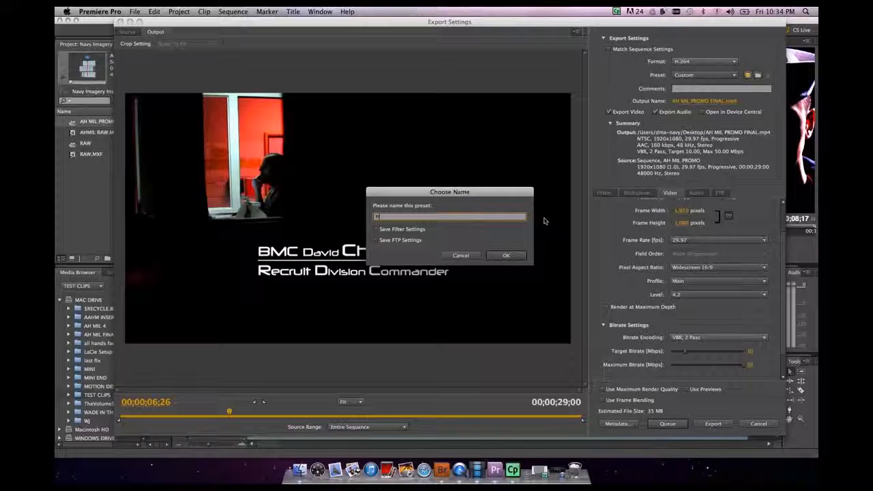
pyautogui.write('H')
pyautogui.write('26')
pyautogui.write('4')
pyautogui.write(' Vi')
pyautogui.write('R')
pyautogui.write('2 10-50')
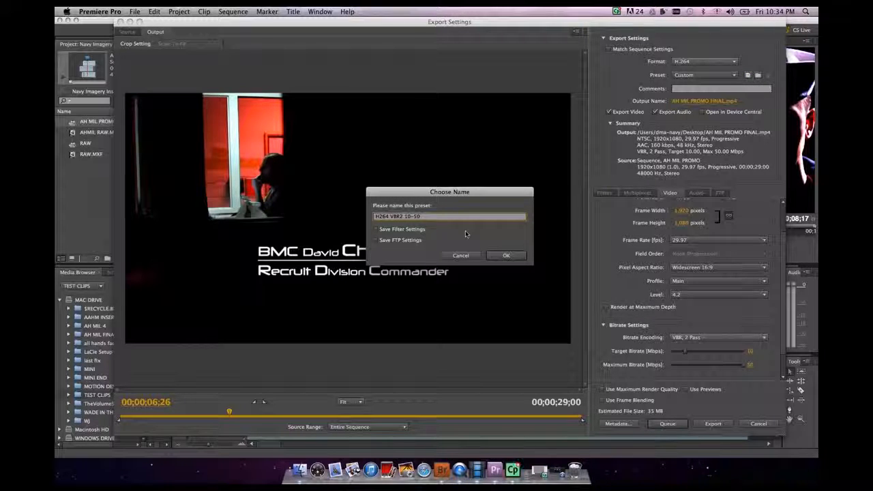
pyautogui.click(505, 255)
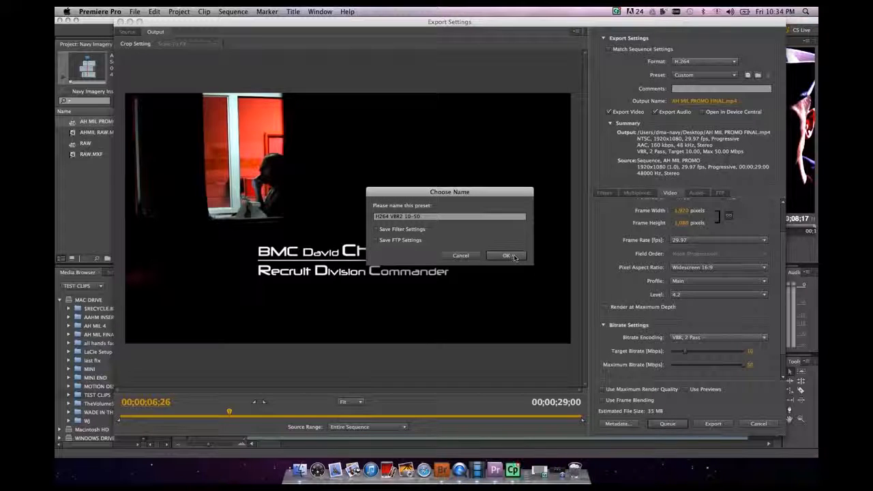
pyautogui.click(513, 256)
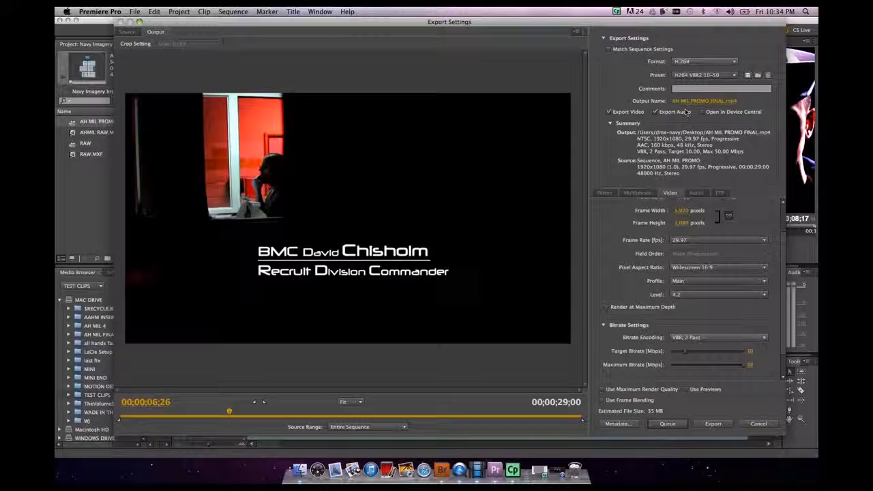
# Try the H264 VBR2 20-50 export preset, followed by the H264 VBR2 30-50 preset.
pyautogui.click(716, 75)
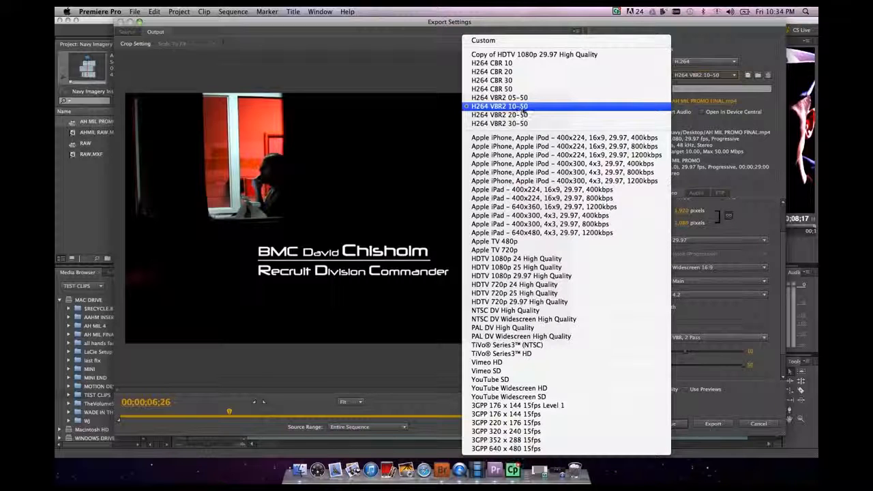
pyautogui.click(531, 116)
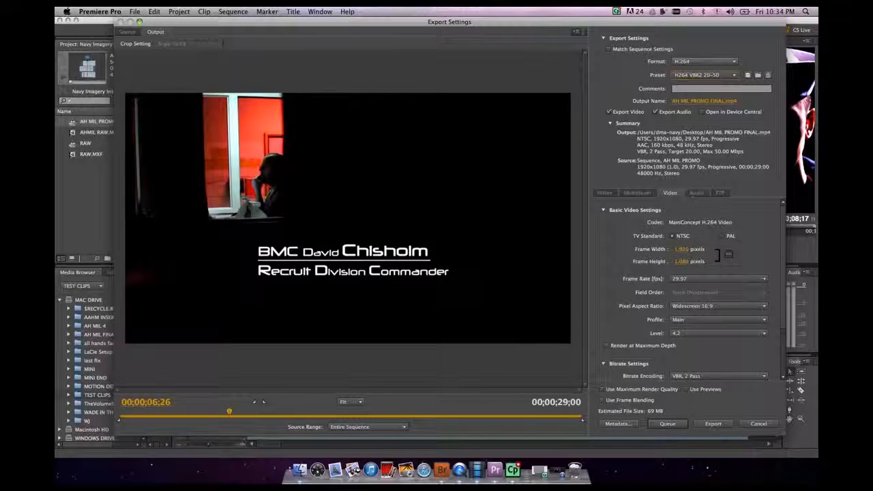
pyautogui.click(684, 76)
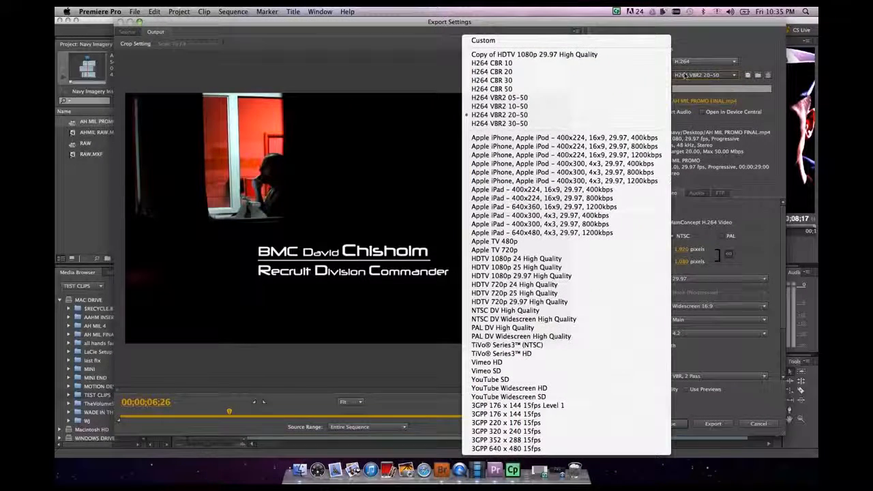
pyautogui.click(624, 116)
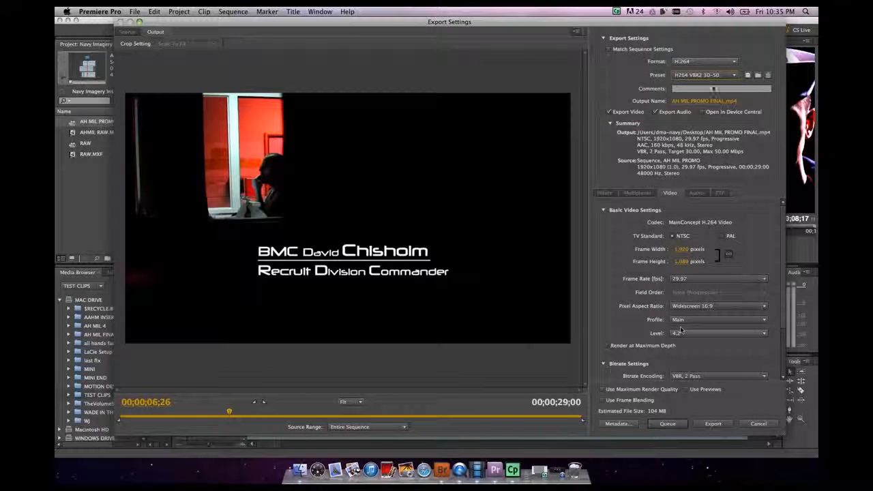
# Apply the H264 VBR2 10-50 preset and start exporting the sequence.
pyautogui.click(715, 76)
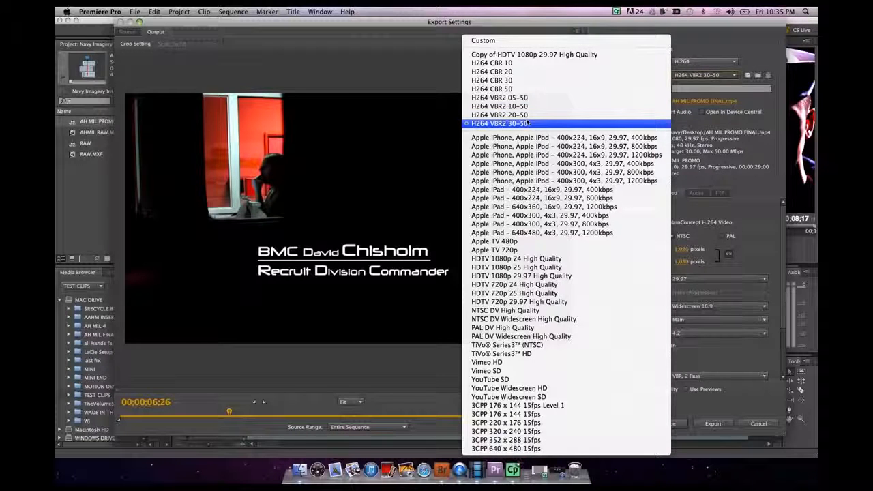
pyautogui.click(519, 125)
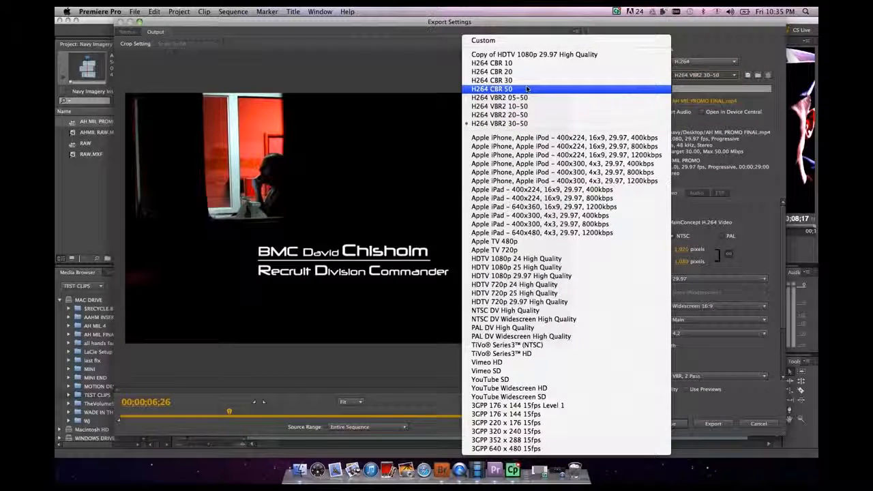
pyautogui.click(525, 105)
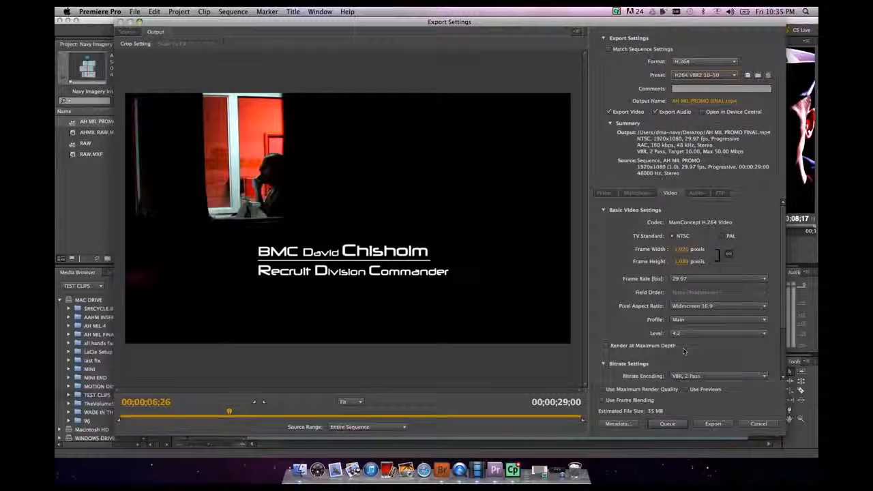
pyautogui.click(712, 424)
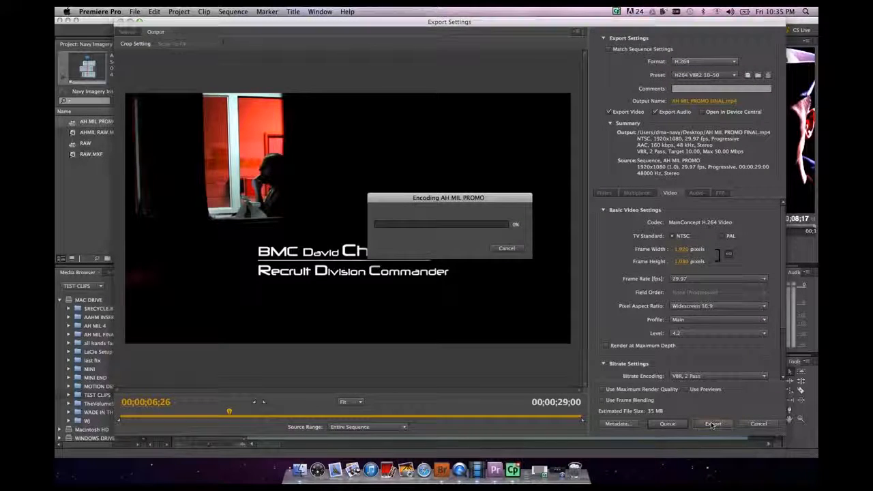